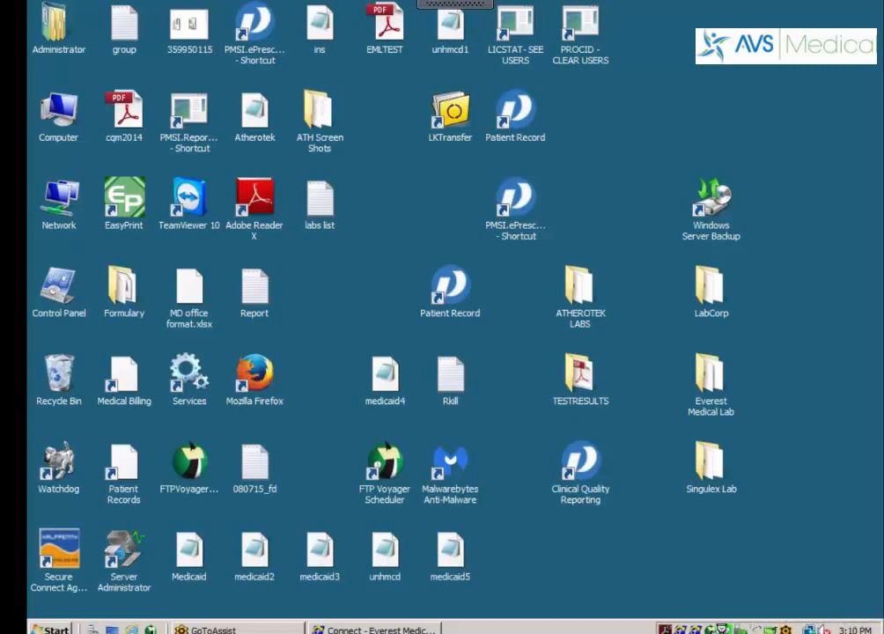
Stop all Watchdog-monitored applications and its 3 services from the tray icon menu
{"action": "right_click", "coordinate": [727, 627]}
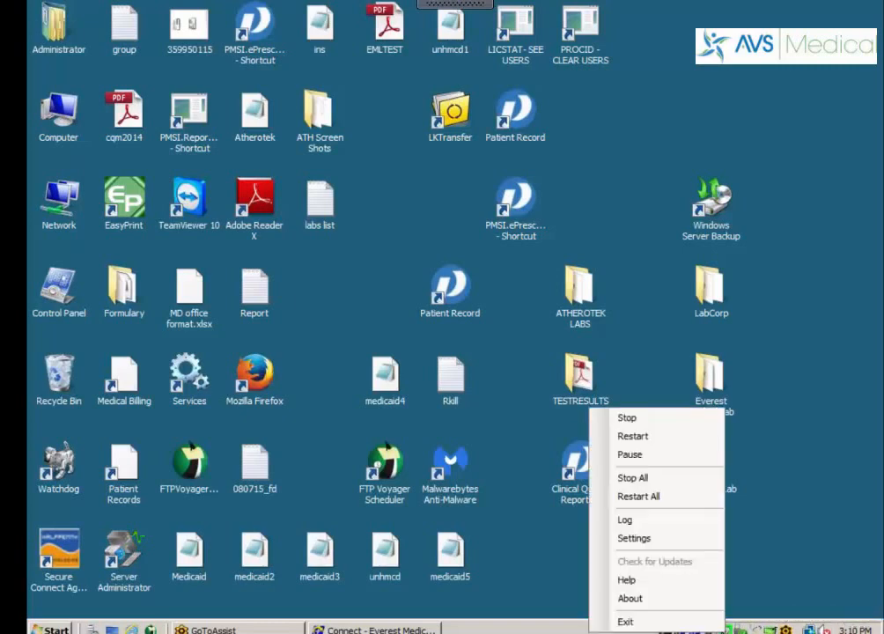
{"action": "left_click", "coordinate": [649, 480]}
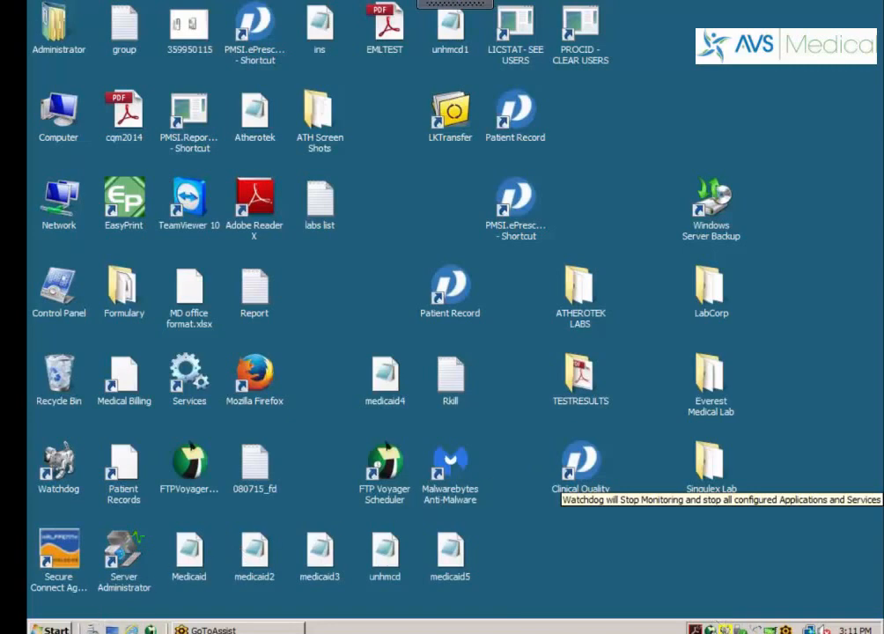
{"action": "key", "text": "super"}
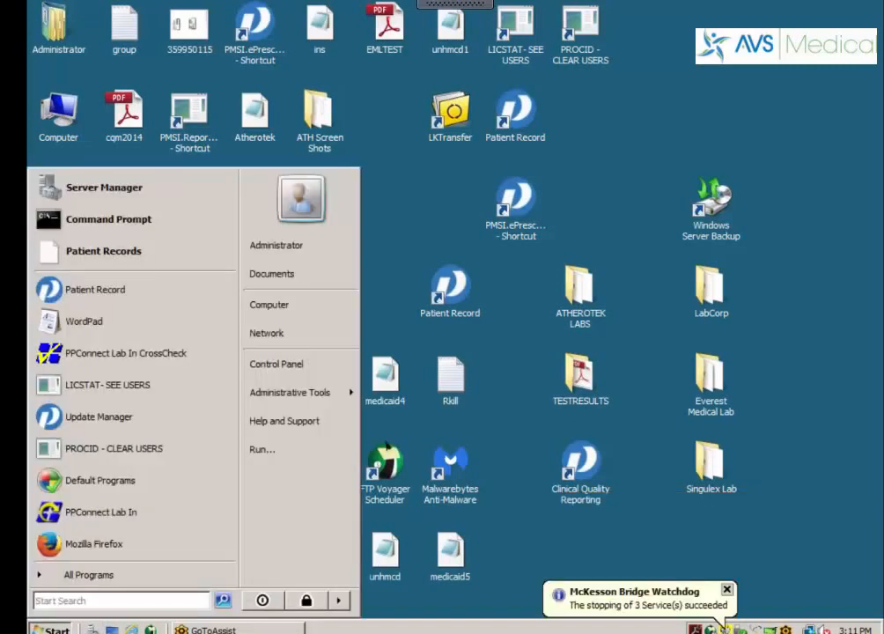
Open Programs and Features and select the 1.19 GB Practice Partner - Drug Interaction entry
{"action": "left_click", "coordinate": [277, 364]}
{"action": "left_click", "coordinate": [353, 401]}
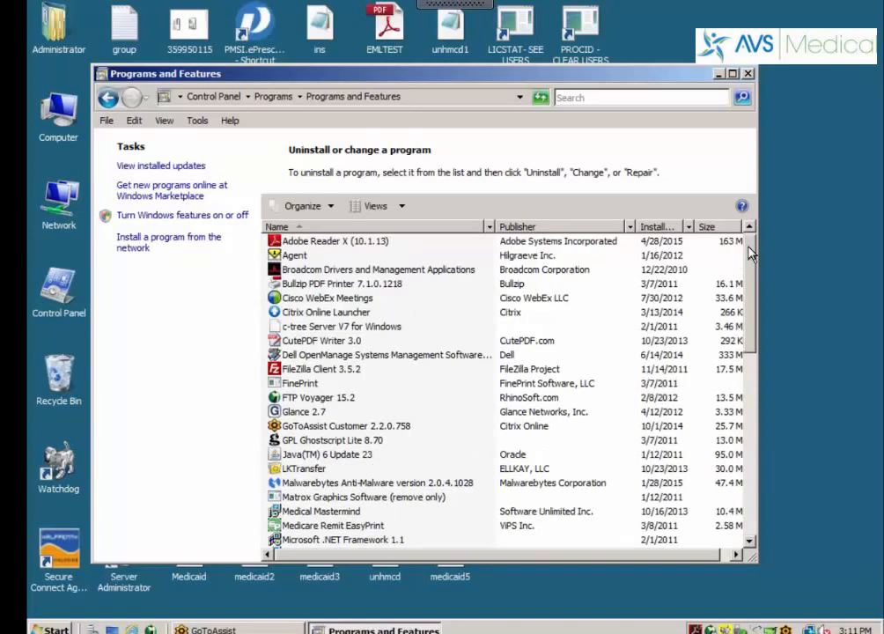
{"action": "left_click_drag", "start_coordinate": [750, 252], "coordinate": [749, 264]}
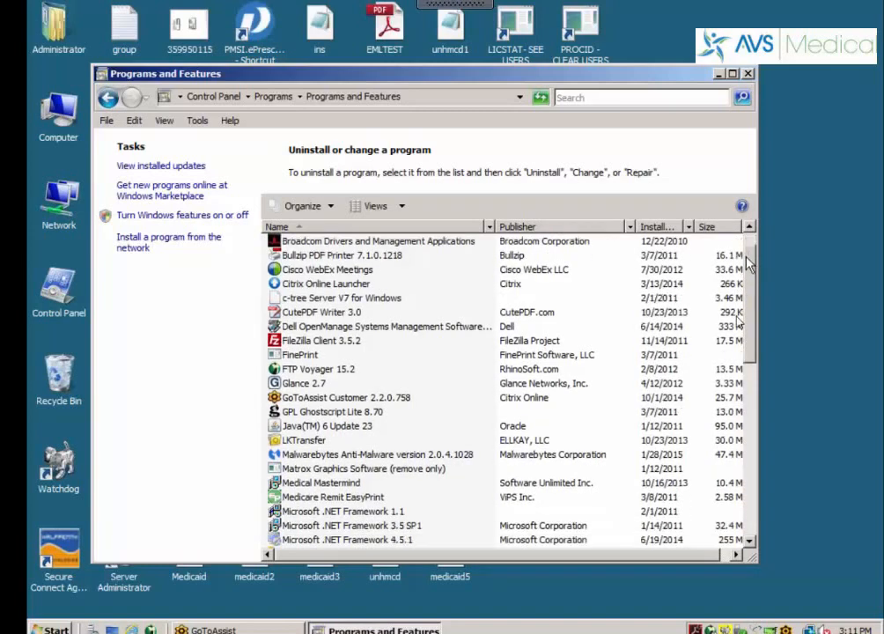
{"action": "scroll", "coordinate": [747, 264], "scroll_direction": "down", "scroll_amount": 4}
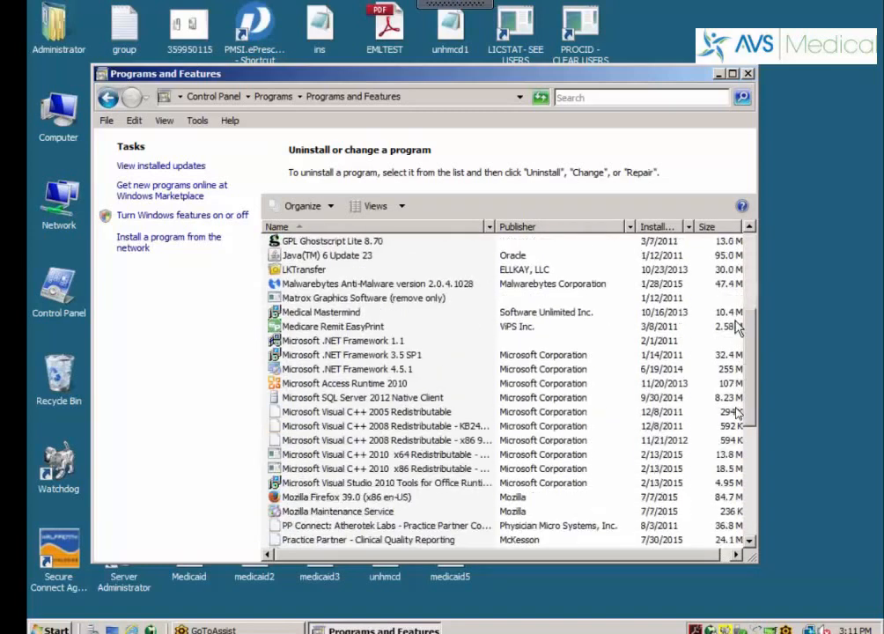
{"action": "scroll", "coordinate": [738, 328], "scroll_direction": "down", "scroll_amount": 3}
{"action": "scroll", "coordinate": [738, 380], "scroll_direction": "down", "scroll_amount": 3}
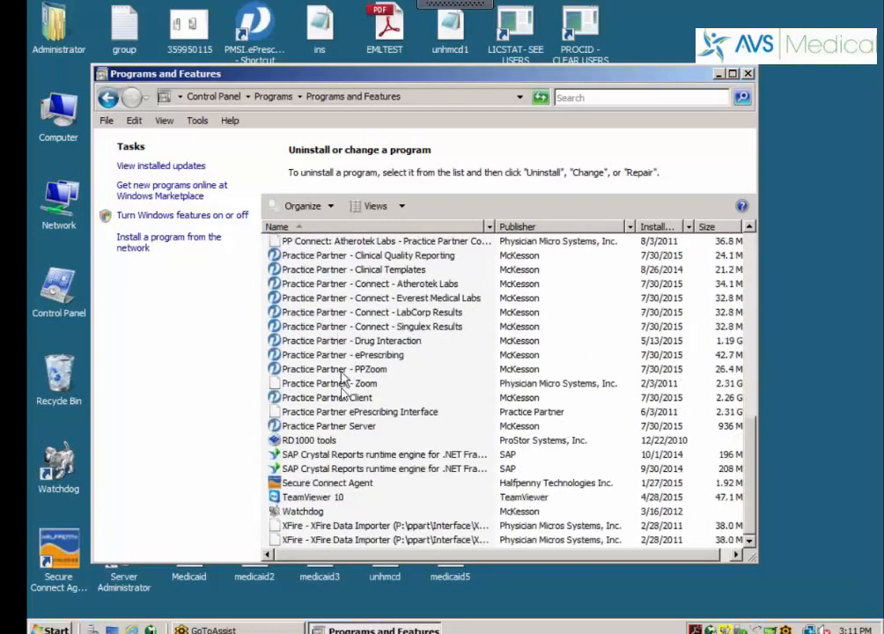
{"action": "left_click", "coordinate": [304, 341]}
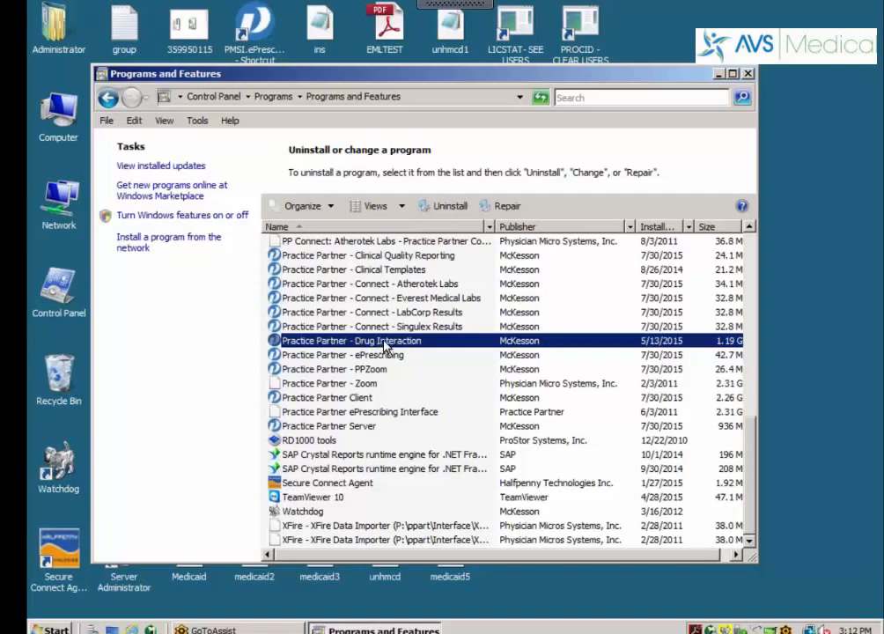
Uninstall Practice Partner - Drug Interaction, confirm the removal, then close Programs and Features
{"action": "left_click", "coordinate": [447, 207]}
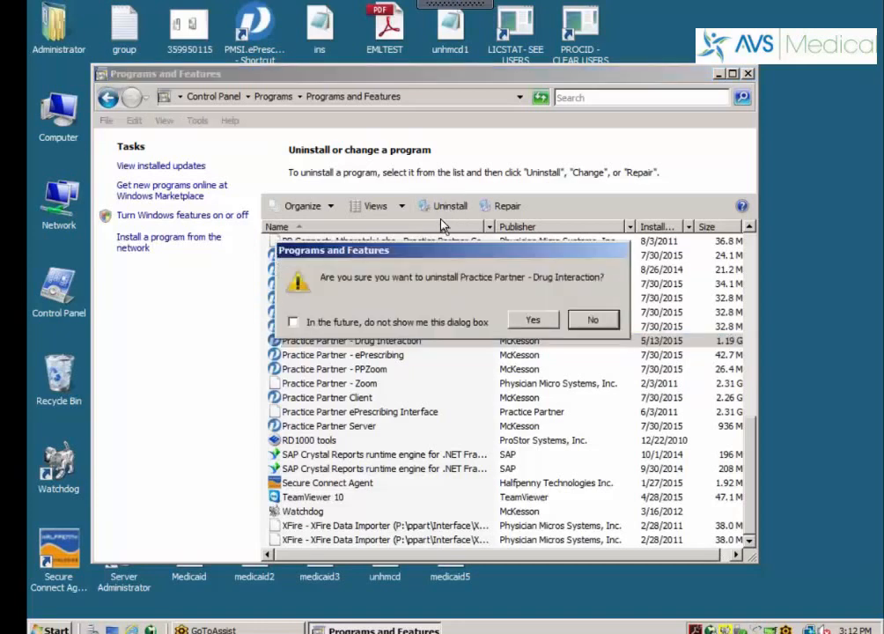
{"action": "left_click", "coordinate": [531, 321]}
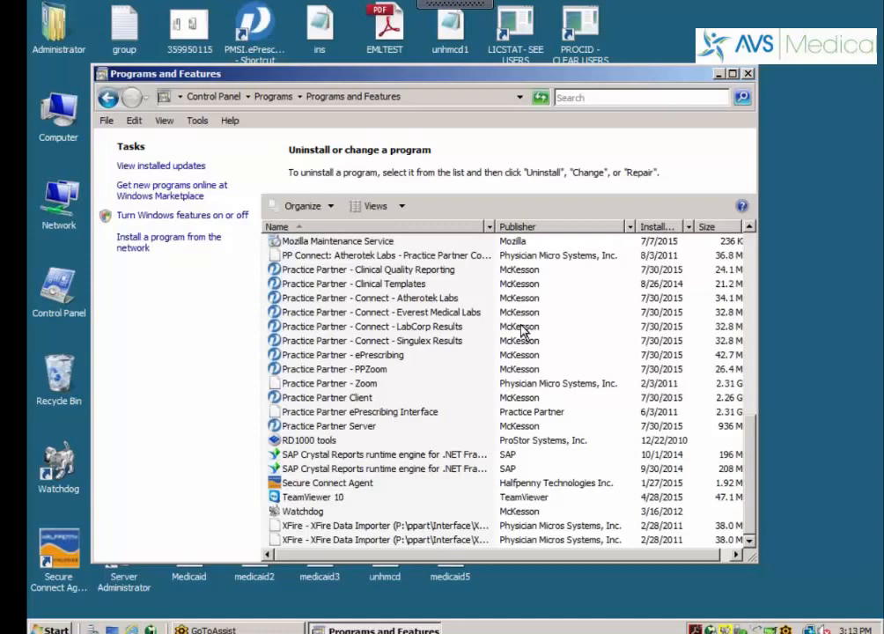
{"action": "left_click", "coordinate": [748, 76]}
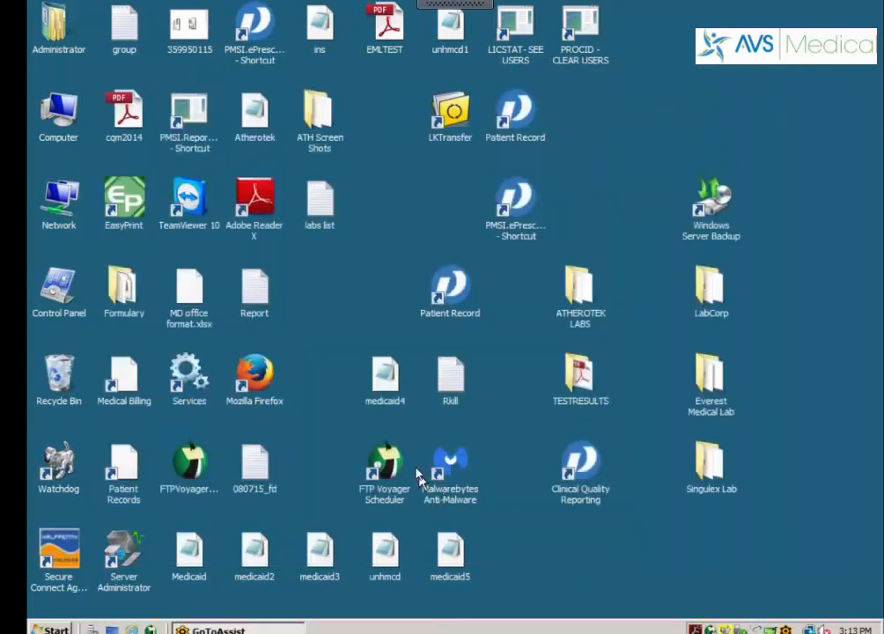
In Firefox, save ClinicalTools1107-15.exe (133 MB) from its Dropbox share page
{"action": "double_click", "coordinate": [267, 369]}
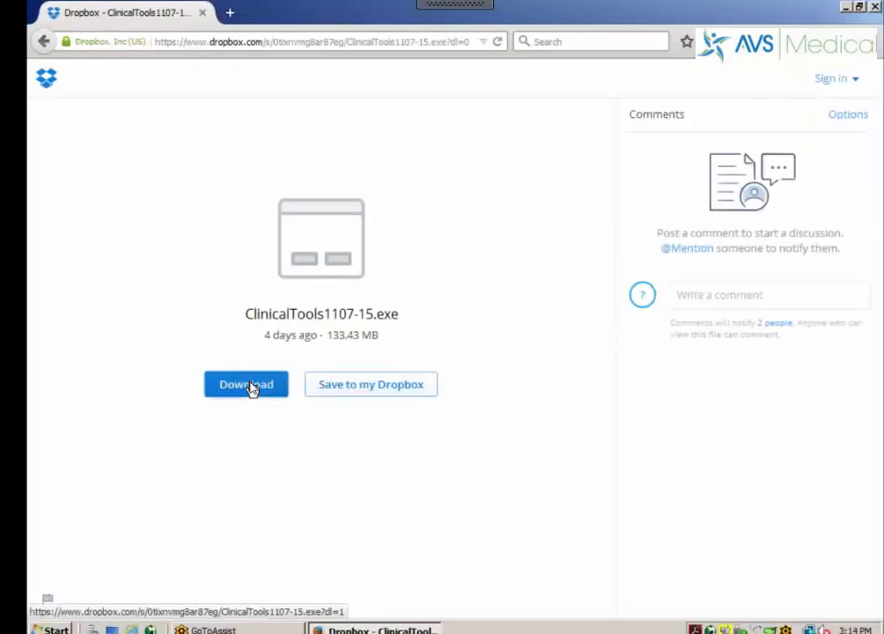
{"action": "left_click", "coordinate": [249, 386]}
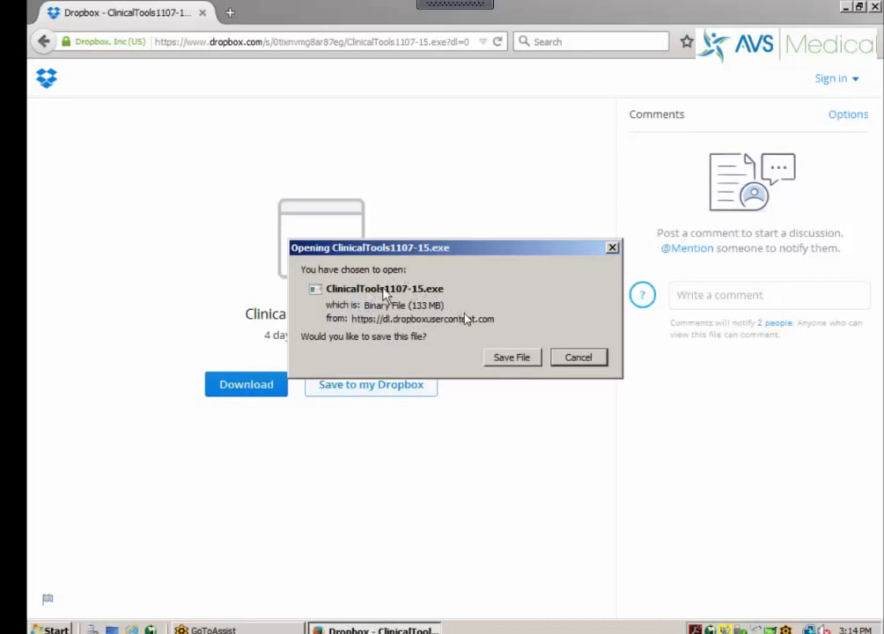
{"action": "left_click", "coordinate": [512, 357]}
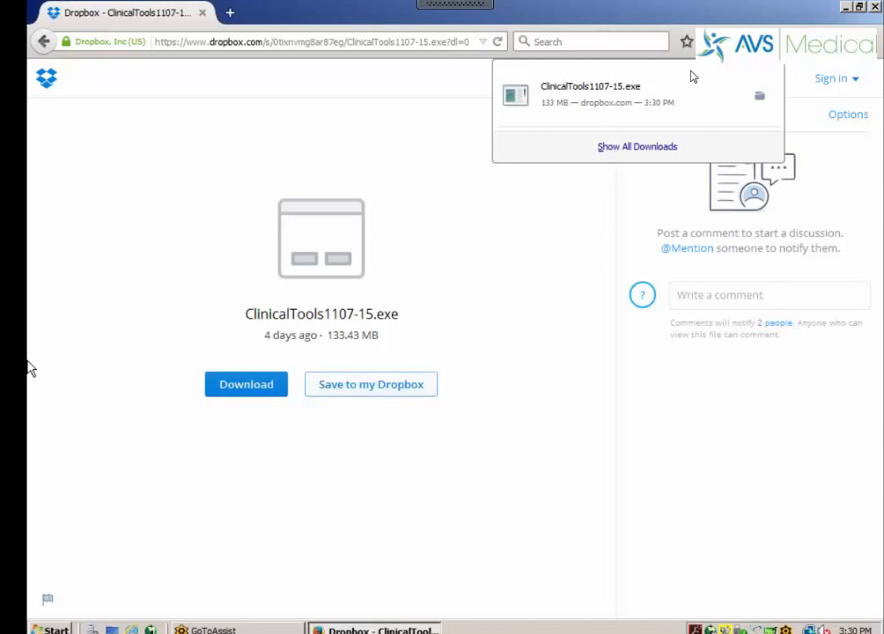
Run the downloaded ClinicalTools1107-15 package from Downloads and extract it to C:\McKesson
{"action": "left_click", "coordinate": [874, 9]}
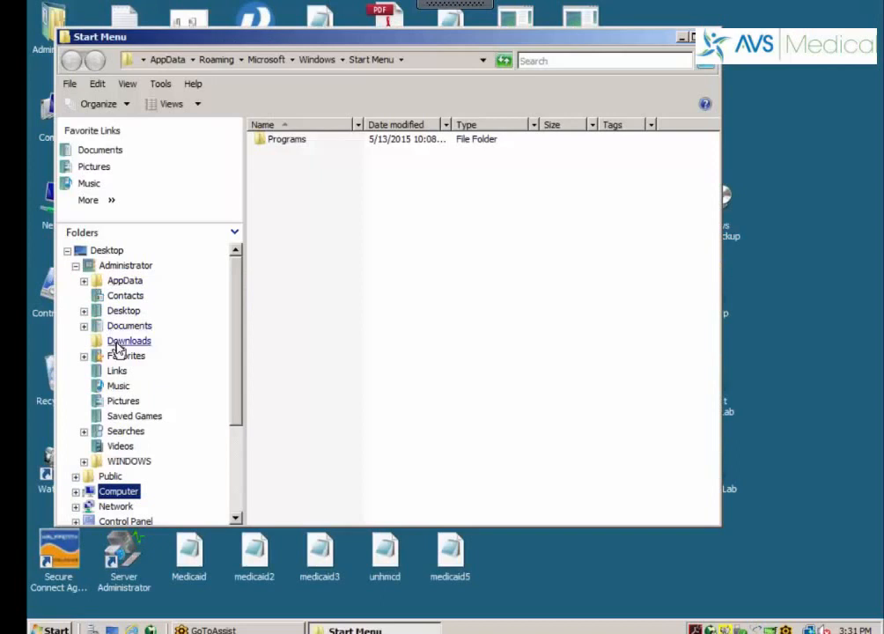
{"action": "left_click", "coordinate": [117, 341]}
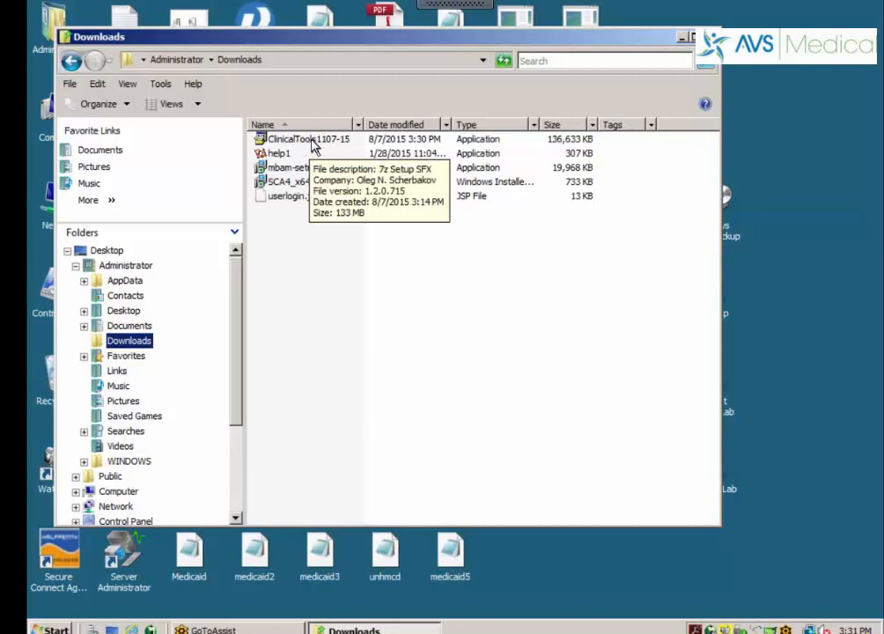
{"action": "double_click", "coordinate": [313, 145]}
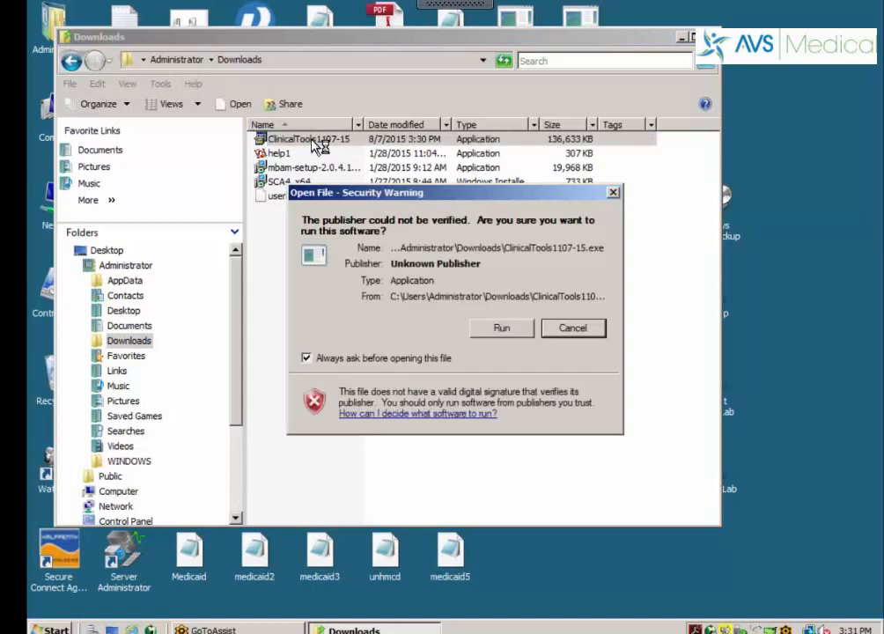
{"action": "left_click", "coordinate": [497, 335]}
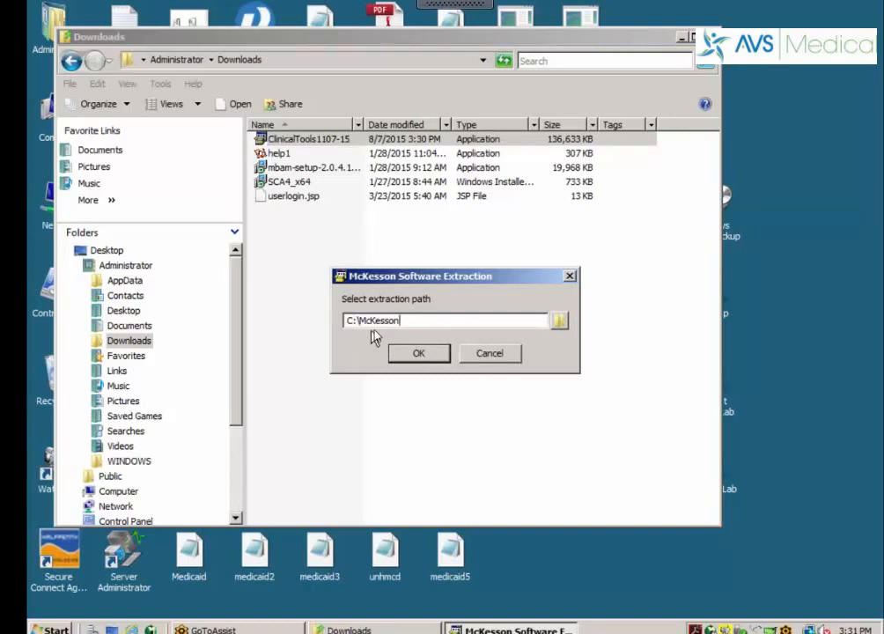
{"action": "left_click", "coordinate": [413, 355]}
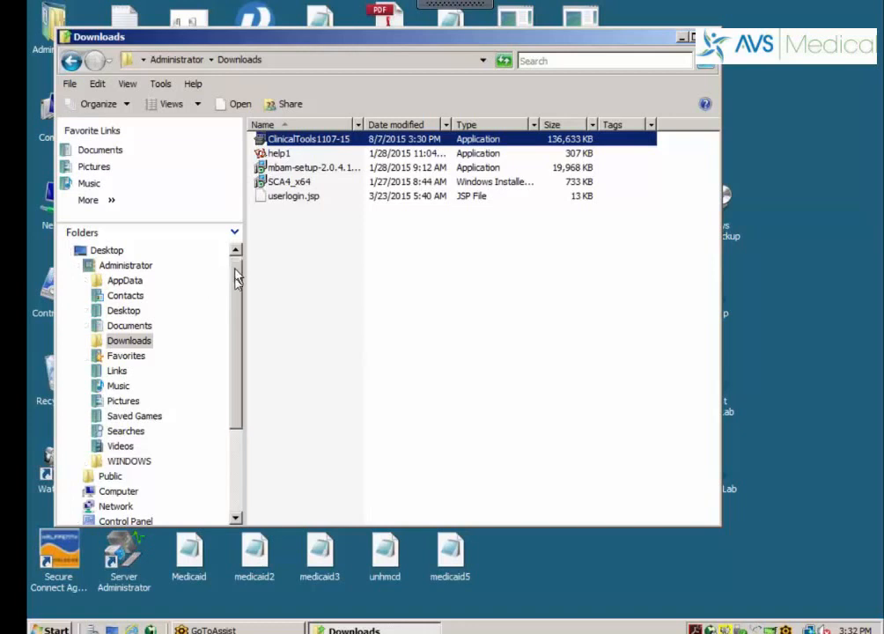
Browse to C:\McKesson\Clinicaltools1107-15, widen the Name column, and select the Drug Interaction folder
{"action": "left_click_drag", "start_coordinate": [236, 271], "coordinate": [231, 414]}
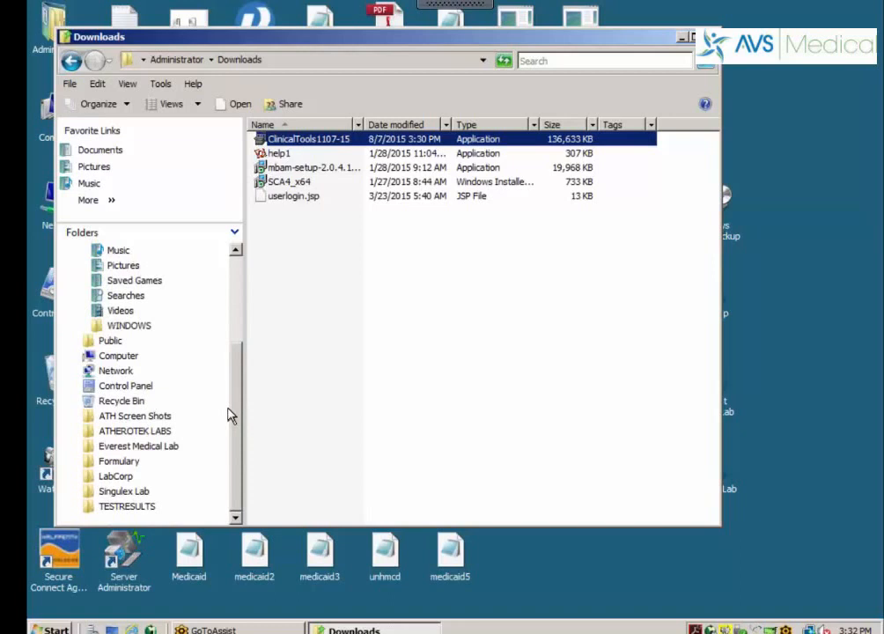
{"action": "left_click", "coordinate": [76, 356]}
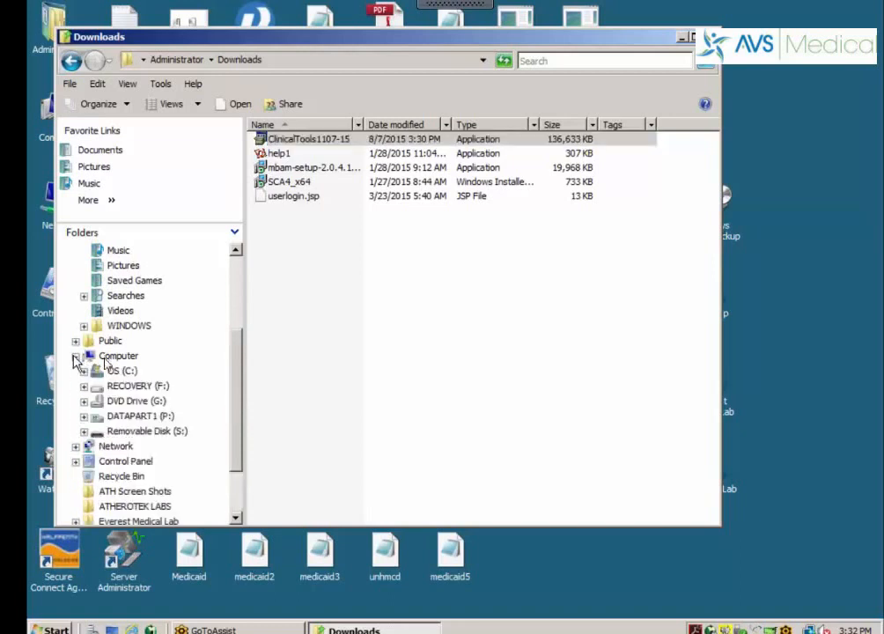
{"action": "left_click", "coordinate": [84, 372]}
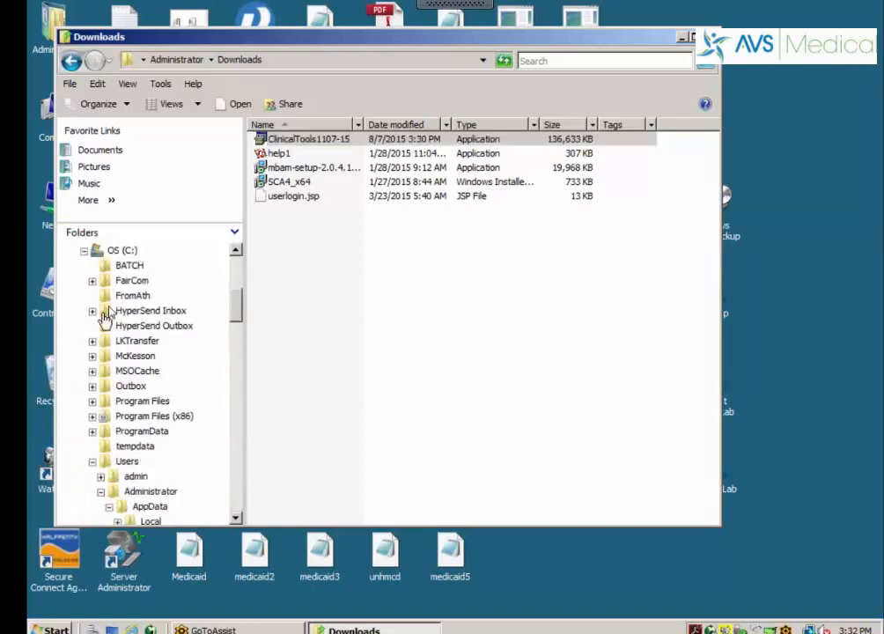
{"action": "left_click", "coordinate": [92, 356]}
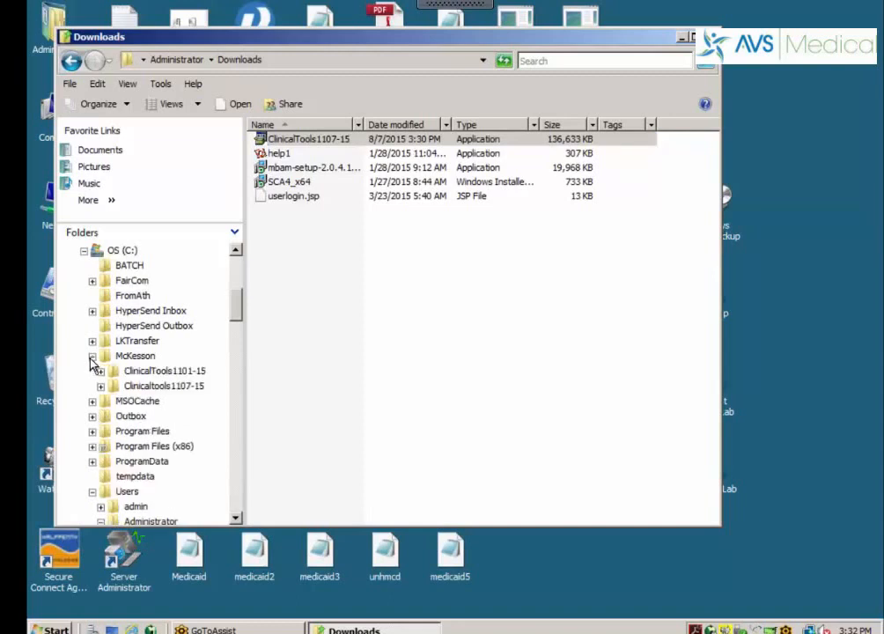
{"action": "left_click", "coordinate": [173, 388]}
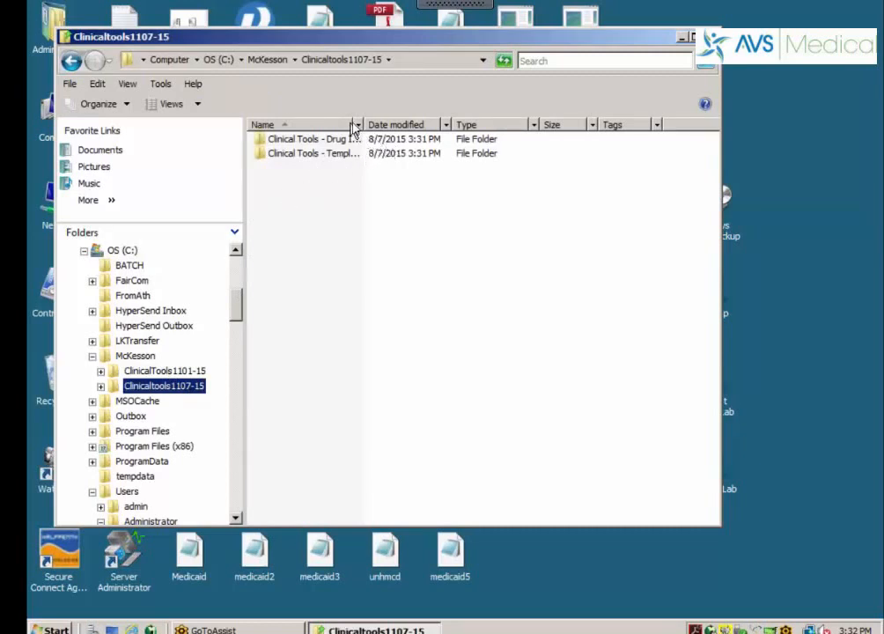
{"action": "left_click_drag", "start_coordinate": [356, 124], "coordinate": [431, 125]}
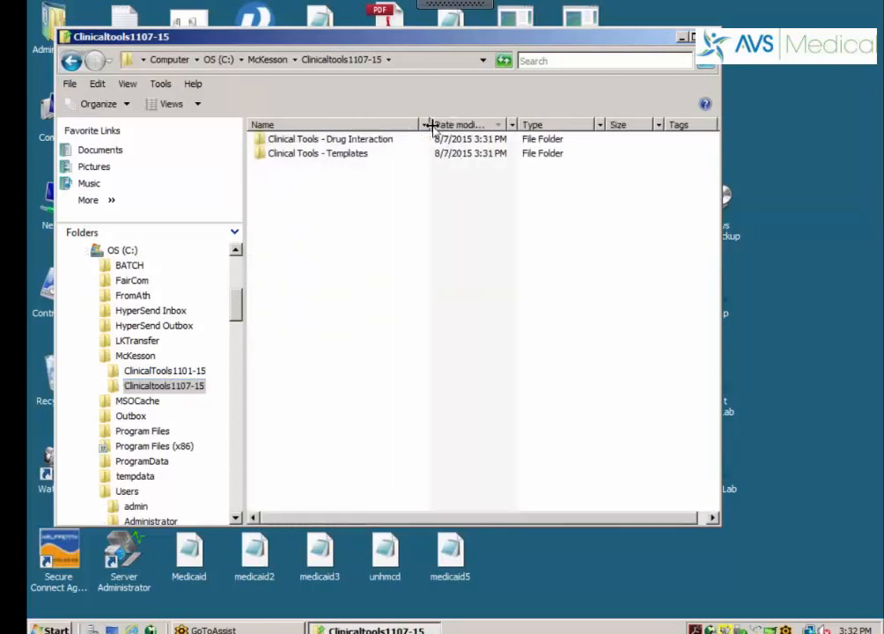
{"action": "left_click", "coordinate": [328, 142]}
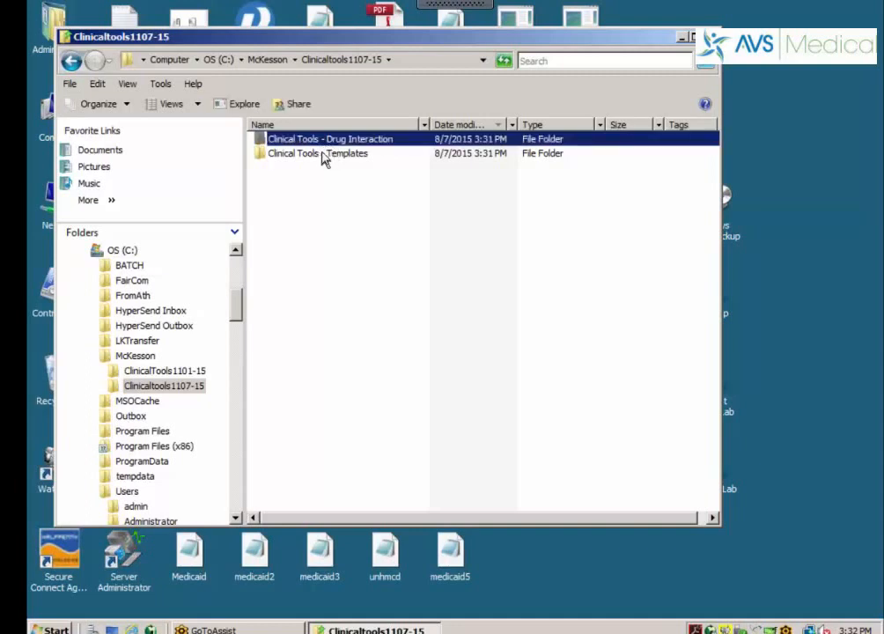
Run the Drug Interaction installer, accept the license, install, finish, and close its folder
{"action": "double_click", "coordinate": [300, 141]}
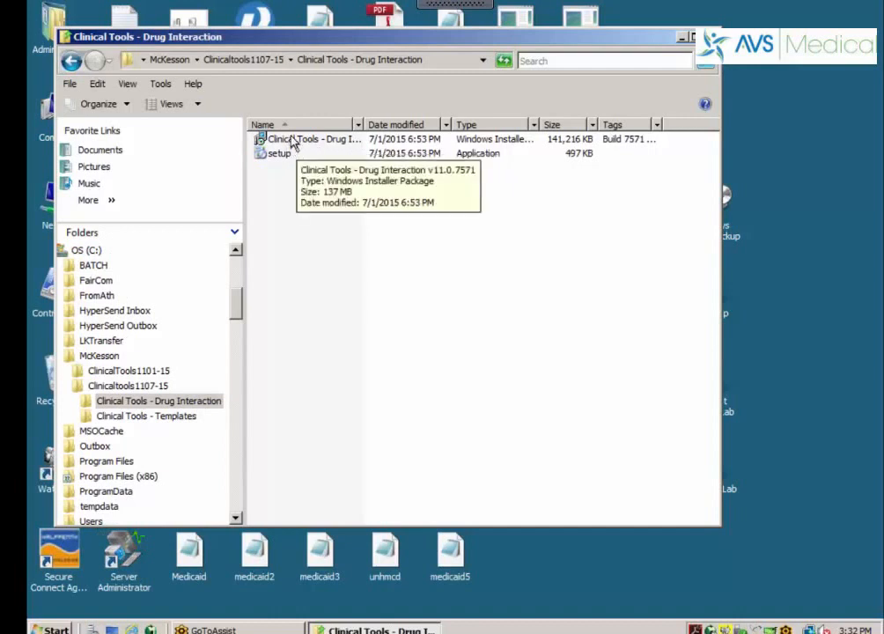
{"action": "double_click", "coordinate": [292, 143]}
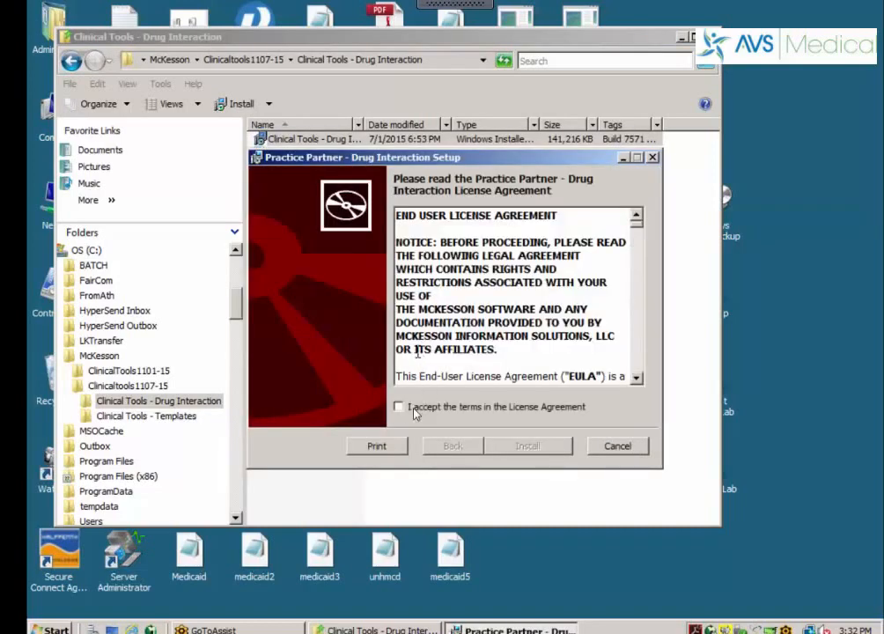
{"action": "left_click", "coordinate": [398, 407]}
{"action": "left_click", "coordinate": [537, 446]}
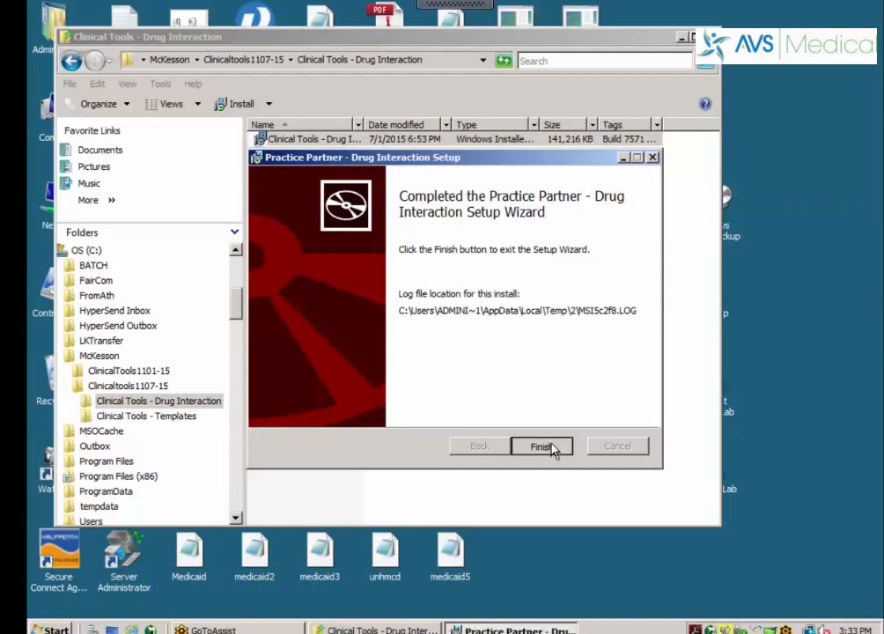
{"action": "left_click", "coordinate": [540, 447]}
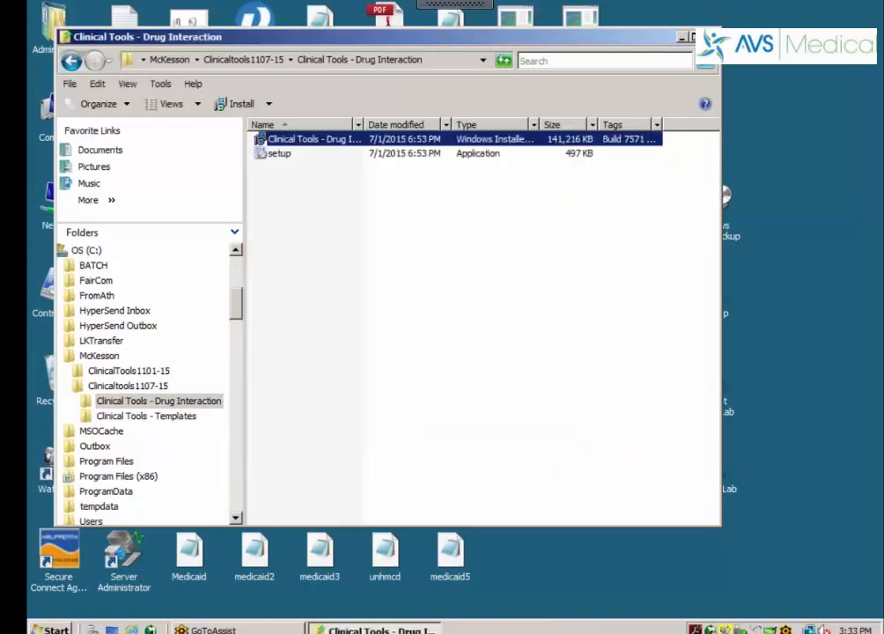
{"action": "left_click", "coordinate": [711, 37]}
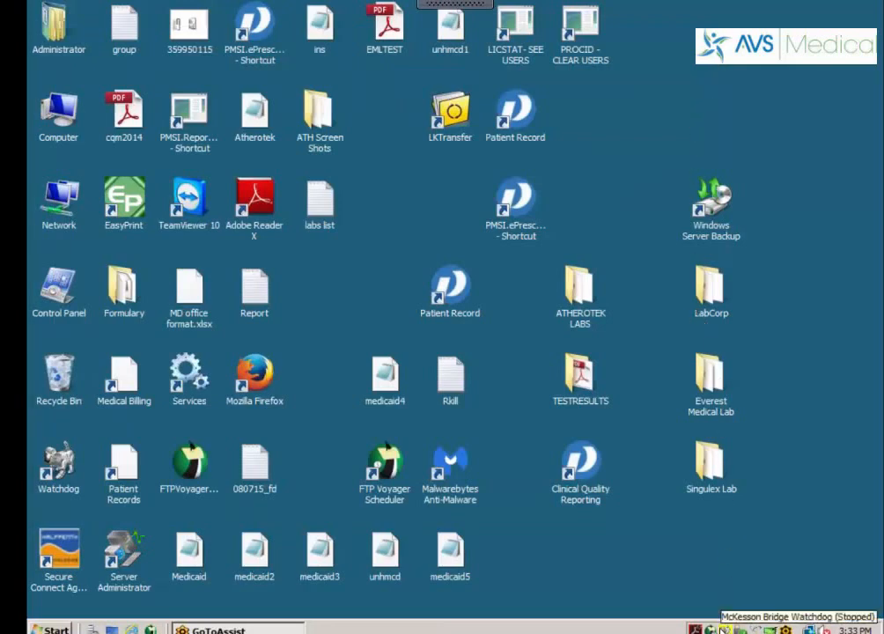
Choose Start from the McKesson Bridge Watchdog tray icon menu to restart it
{"action": "right_click", "coordinate": [723, 627]}
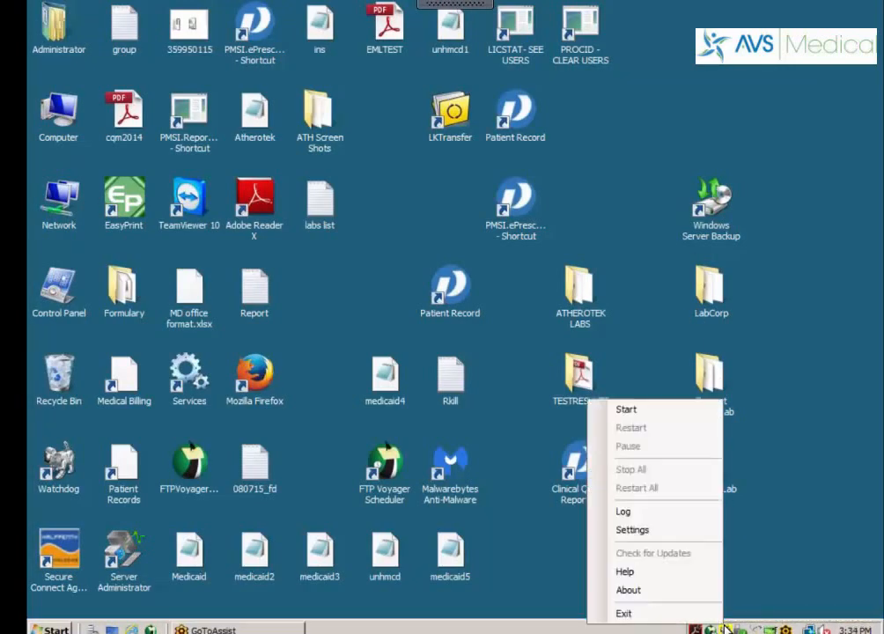
{"action": "left_click", "coordinate": [632, 415]}
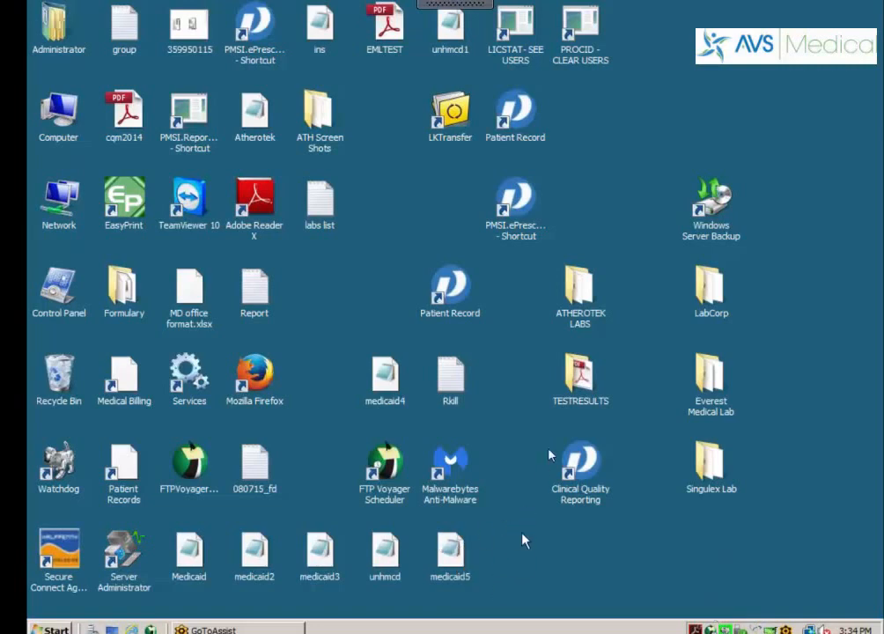
Open Patient Record, sign in, accept the drug data disclaimer, then end the session
{"action": "left_click", "coordinate": [453, 297]}
{"action": "right_click", "coordinate": [453, 298]}
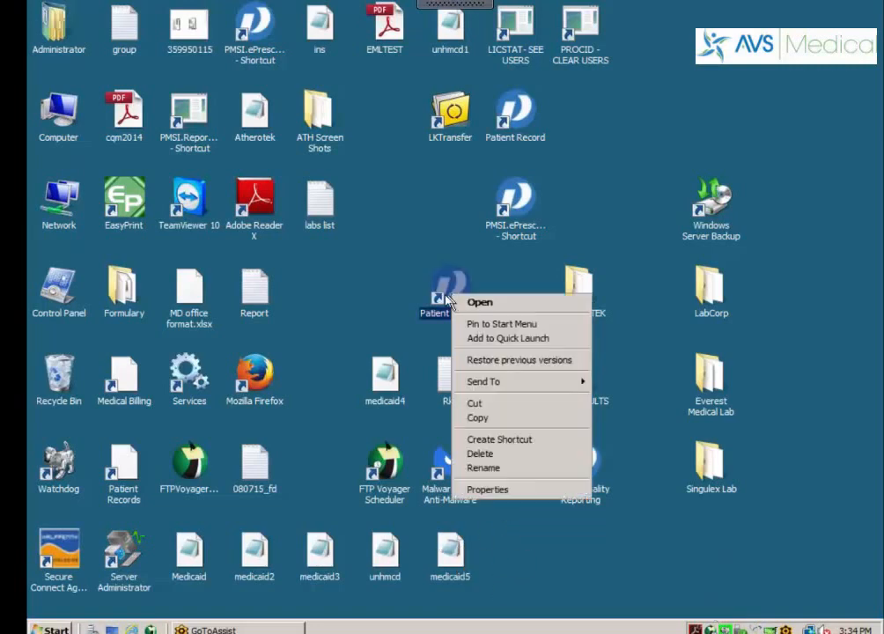
{"action": "left_click", "coordinate": [480, 304]}
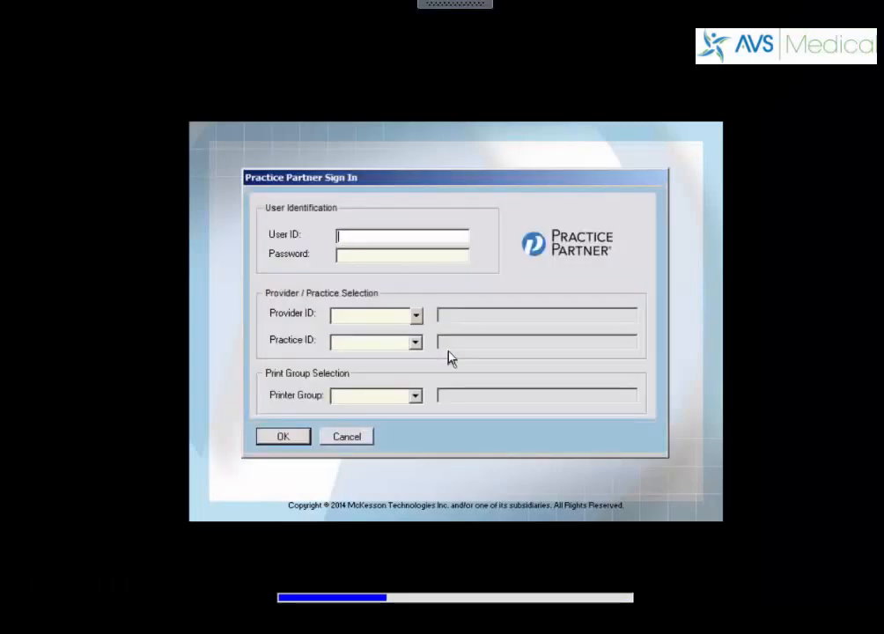
{"action": "type", "text": "min"}
{"action": "left_click", "coordinate": [280, 439]}
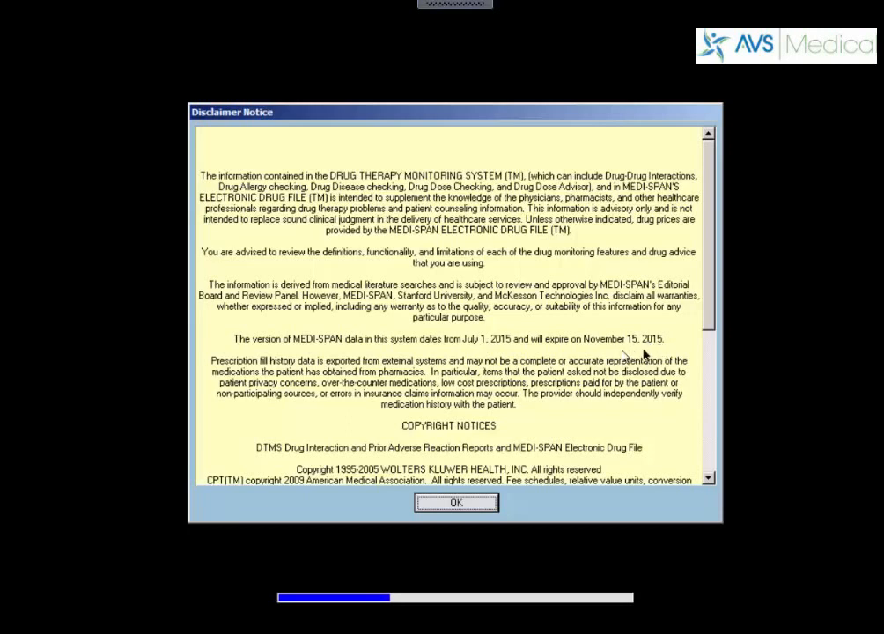
{"action": "left_click", "coordinate": [449, 503]}
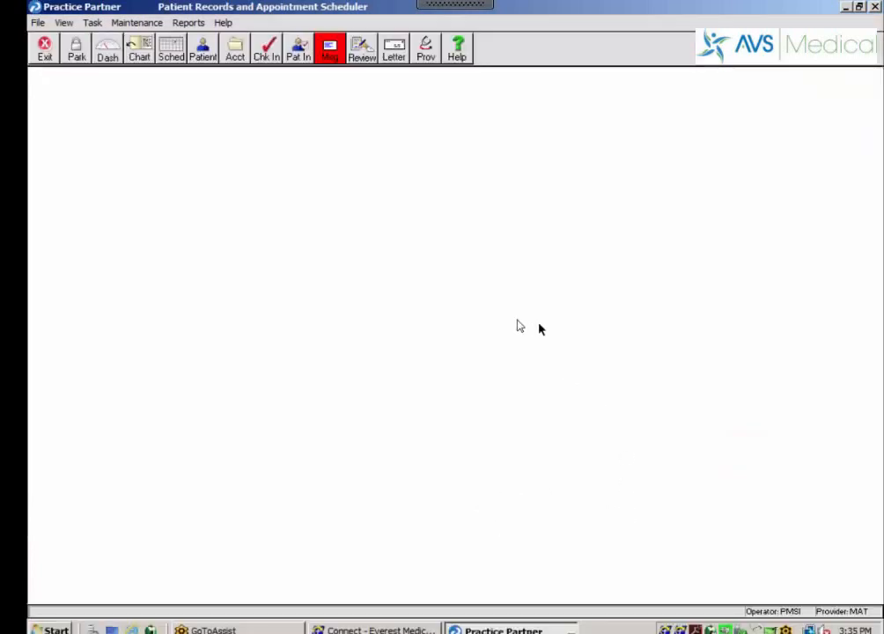
{"action": "left_click", "coordinate": [46, 48]}
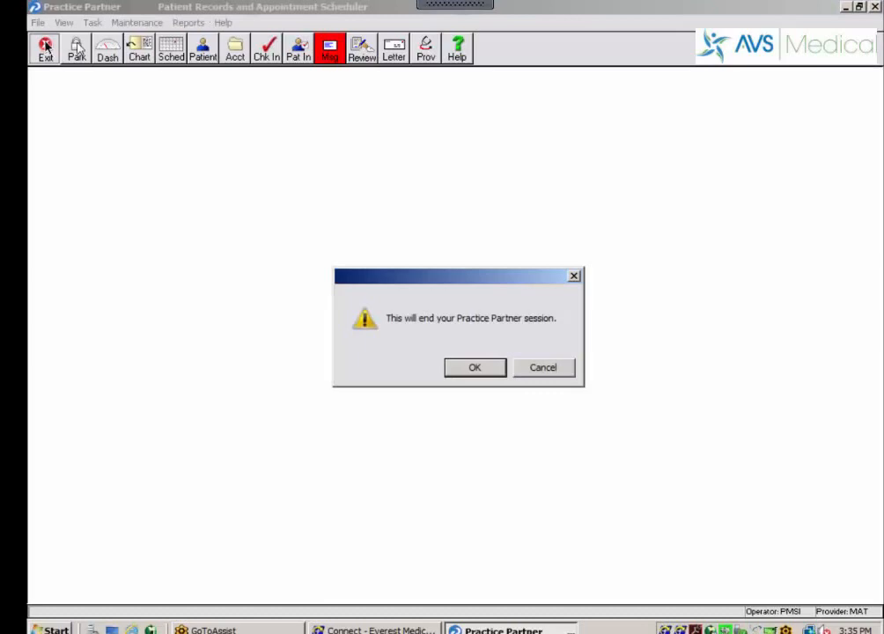
{"action": "left_click", "coordinate": [492, 371]}
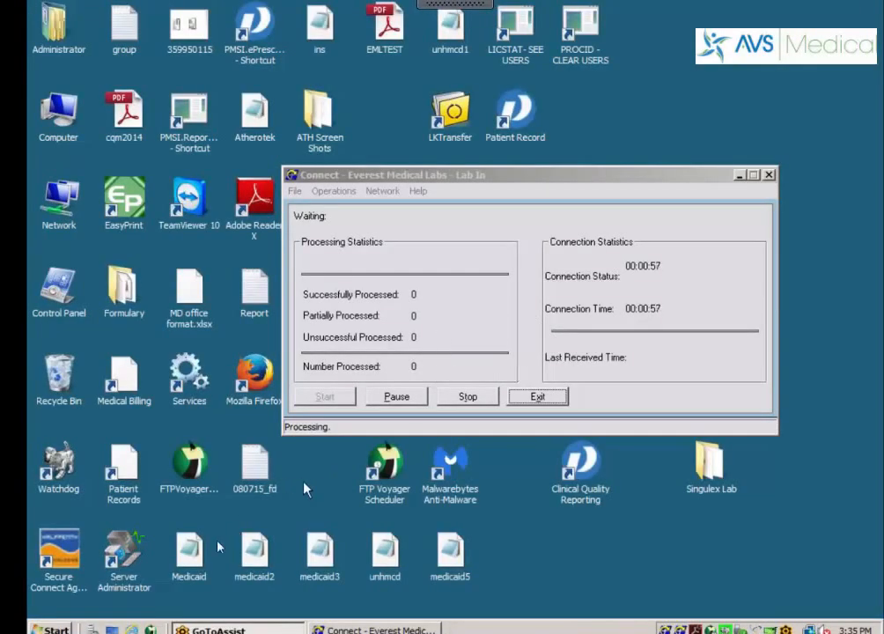
Launch Update Manager from All Programs > McKesson > Practice Partner
{"action": "left_click", "coordinate": [53, 629]}
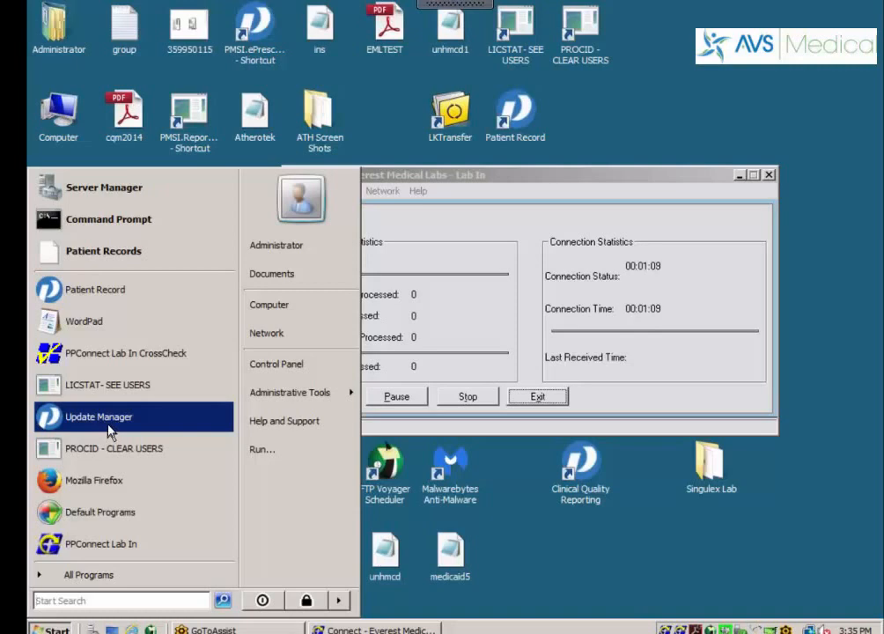
{"action": "left_click", "coordinate": [87, 577]}
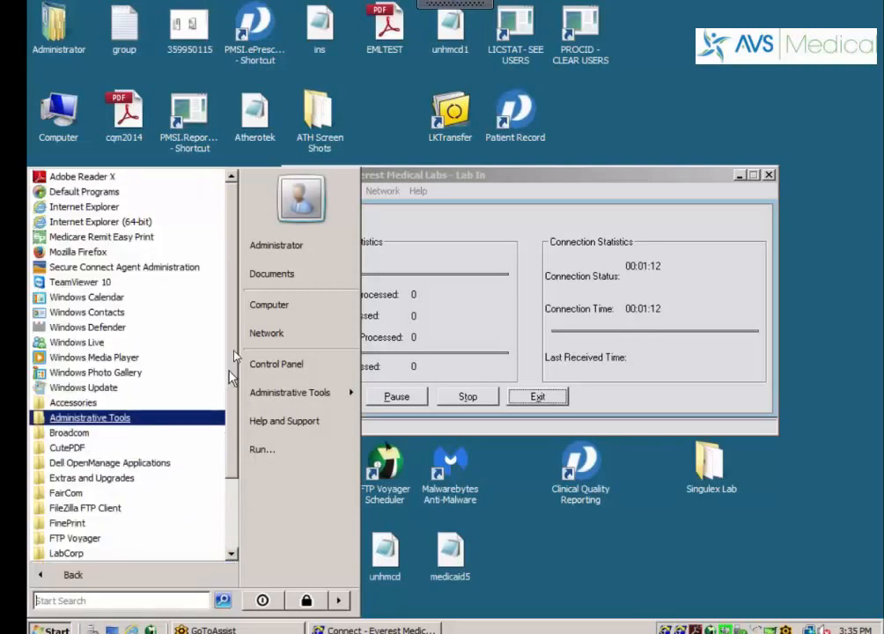
{"action": "scroll", "coordinate": [230, 375], "scroll_direction": "down", "scroll_amount": 2}
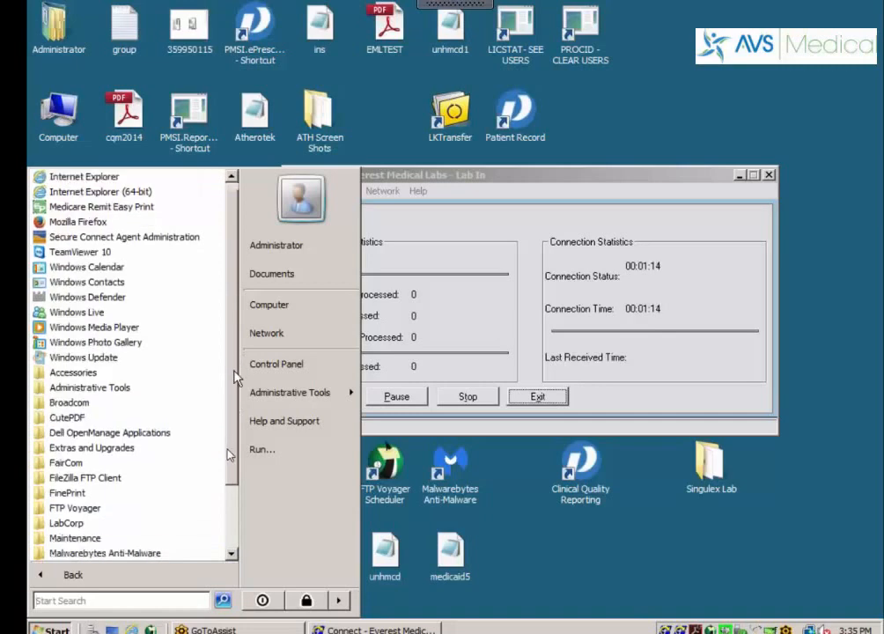
{"action": "scroll", "coordinate": [236, 377], "scroll_direction": "down", "scroll_amount": 2}
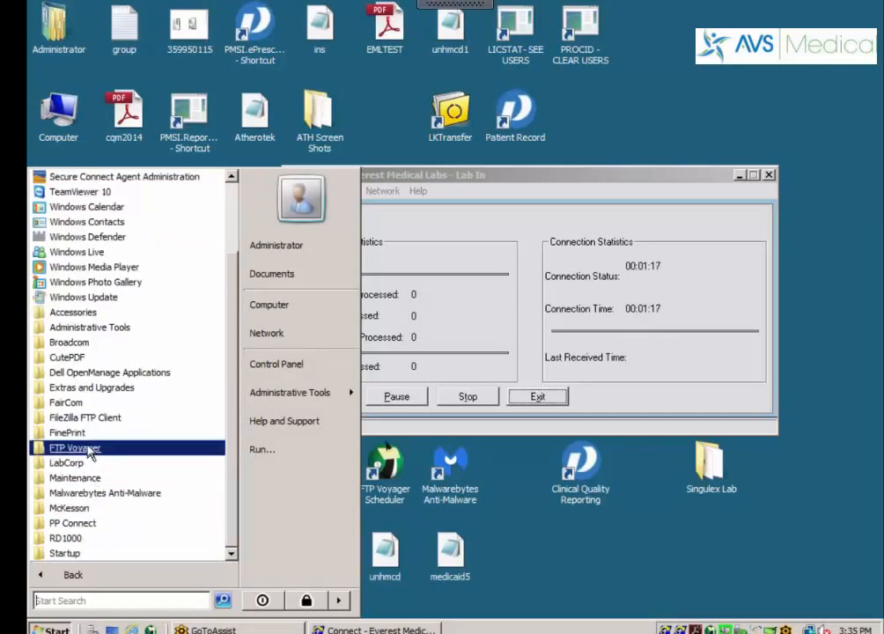
{"action": "left_click", "coordinate": [78, 508]}
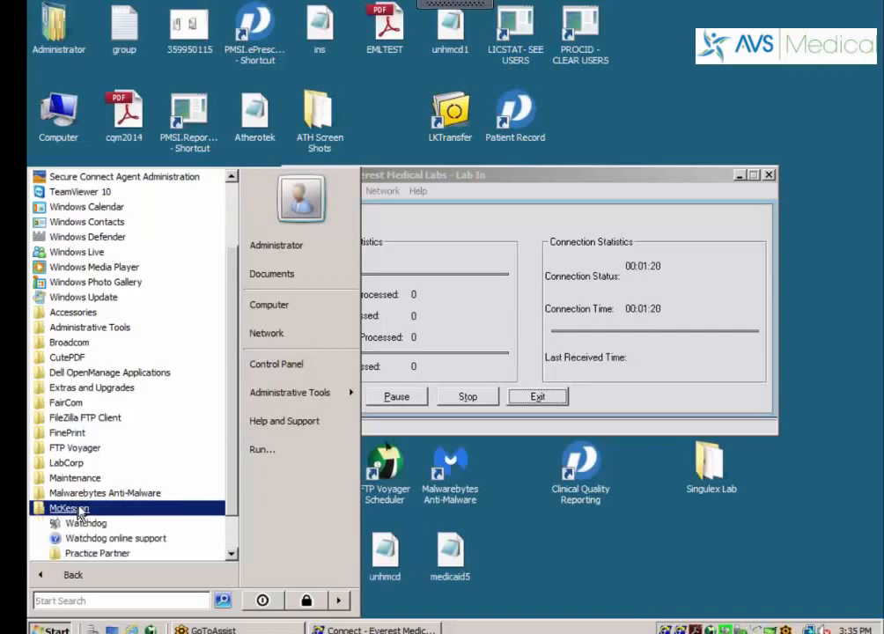
{"action": "left_click_drag", "start_coordinate": [228, 468], "coordinate": [225, 554]}
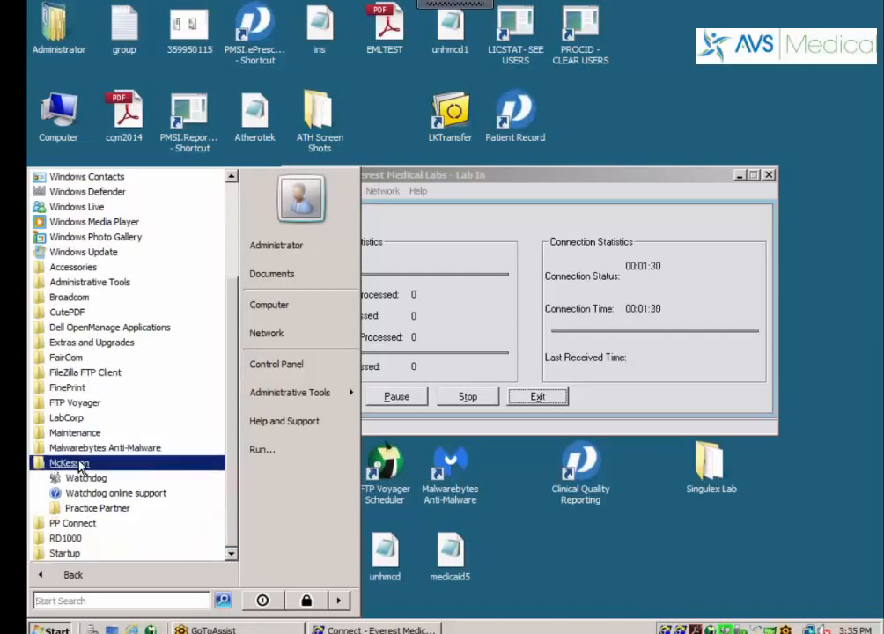
{"action": "left_click", "coordinate": [98, 510]}
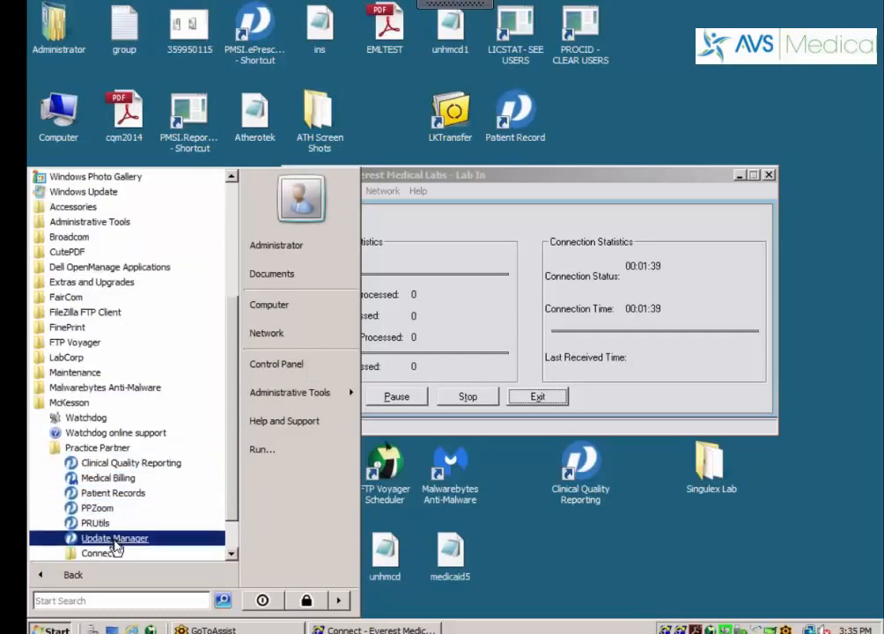
{"action": "left_click", "coordinate": [114, 539]}
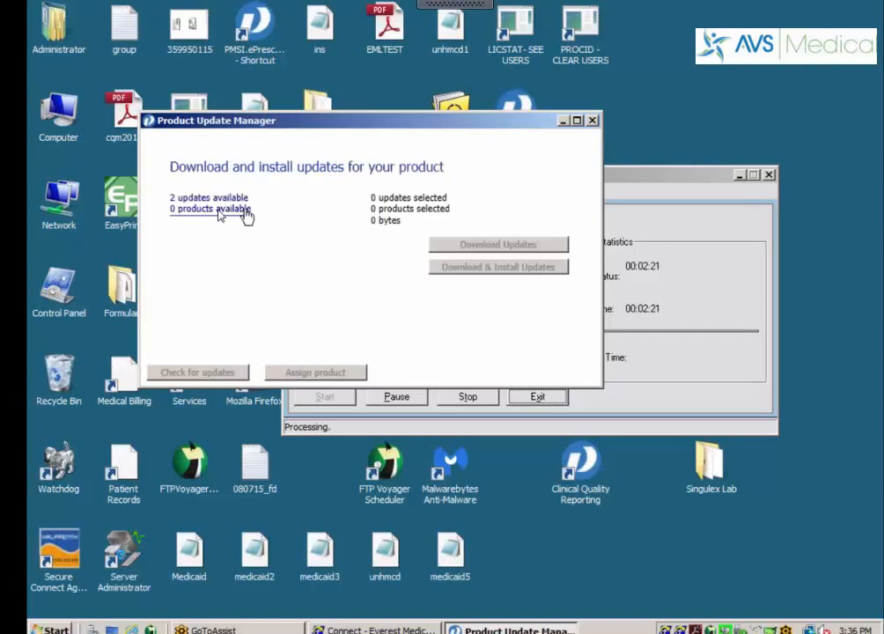
Select the Client and Server 11 Patches 08/04/2015 updates and download and install them
{"action": "left_click", "coordinate": [210, 203]}
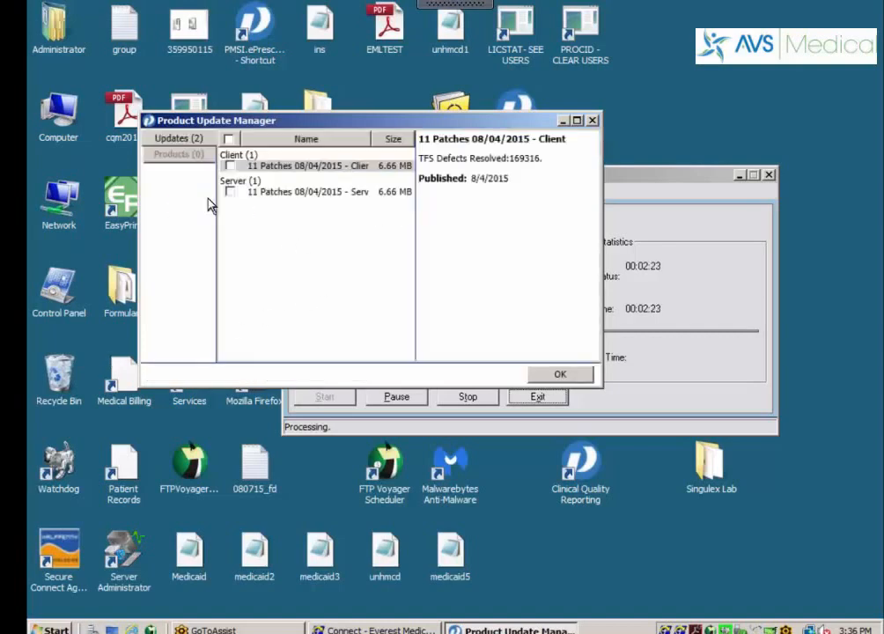
{"action": "left_click", "coordinate": [229, 139]}
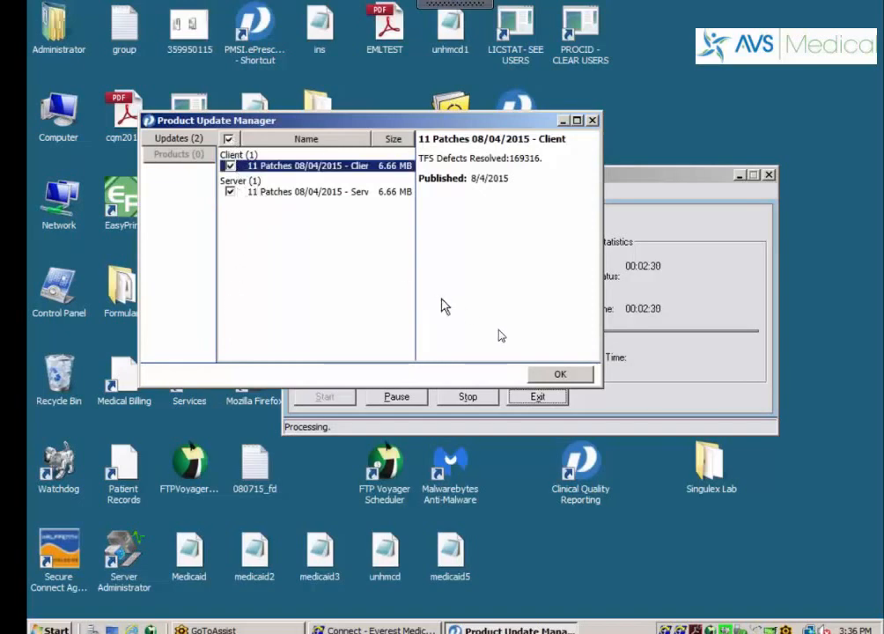
{"action": "left_click", "coordinate": [538, 374]}
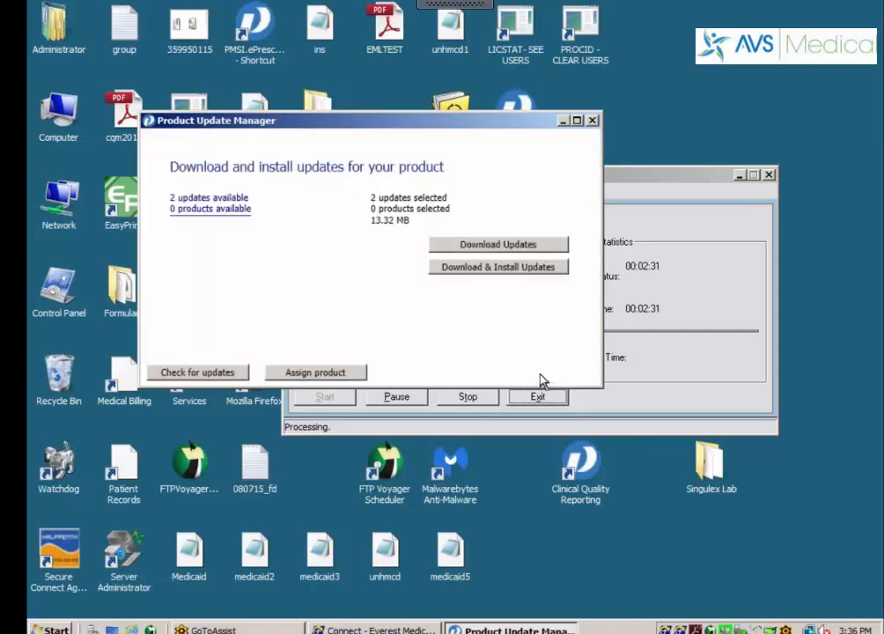
{"action": "left_click", "coordinate": [482, 268]}
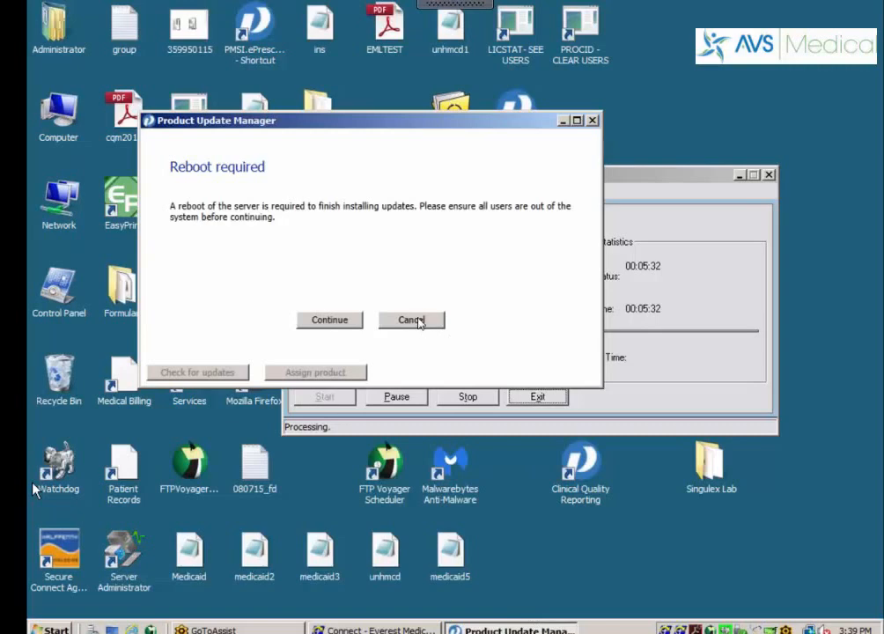
Cancel the reboot prompt so Product Update Manager rechecks for updates
{"action": "left_click", "coordinate": [418, 319]}
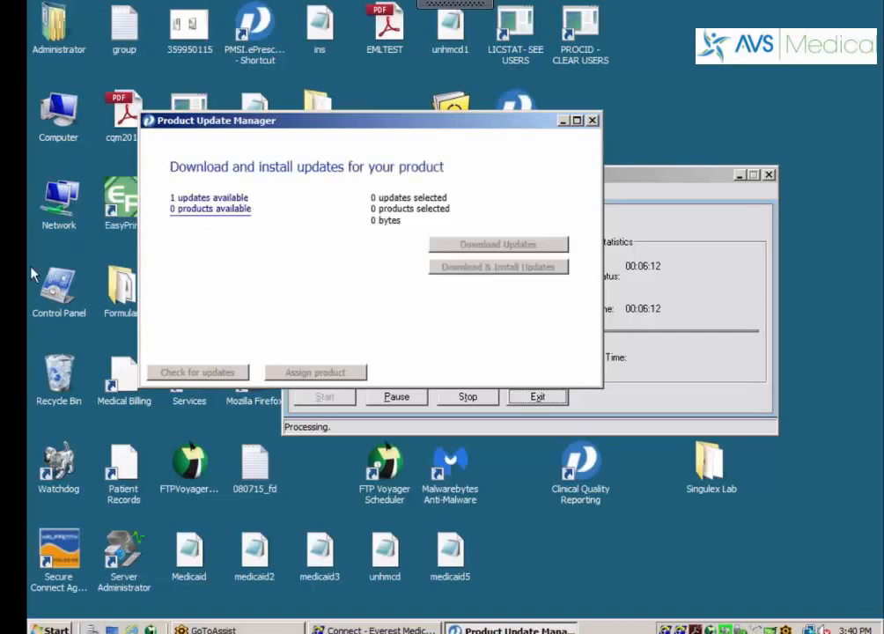
Install the remaining Client 11 Patches 08/04/2015 update and continue with the required reboot
{"action": "left_click", "coordinate": [209, 199]}
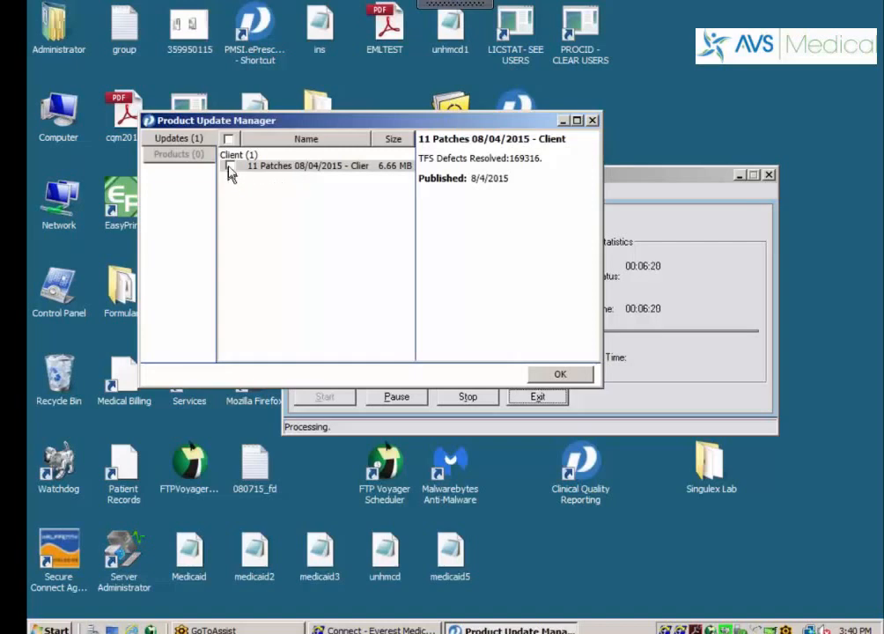
{"action": "left_click", "coordinate": [230, 166]}
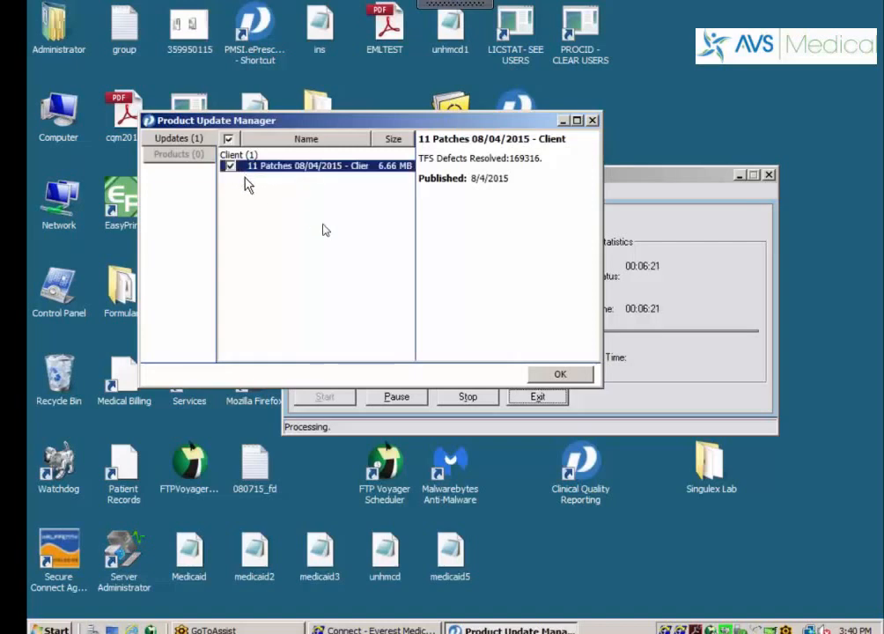
{"action": "left_click", "coordinate": [558, 374]}
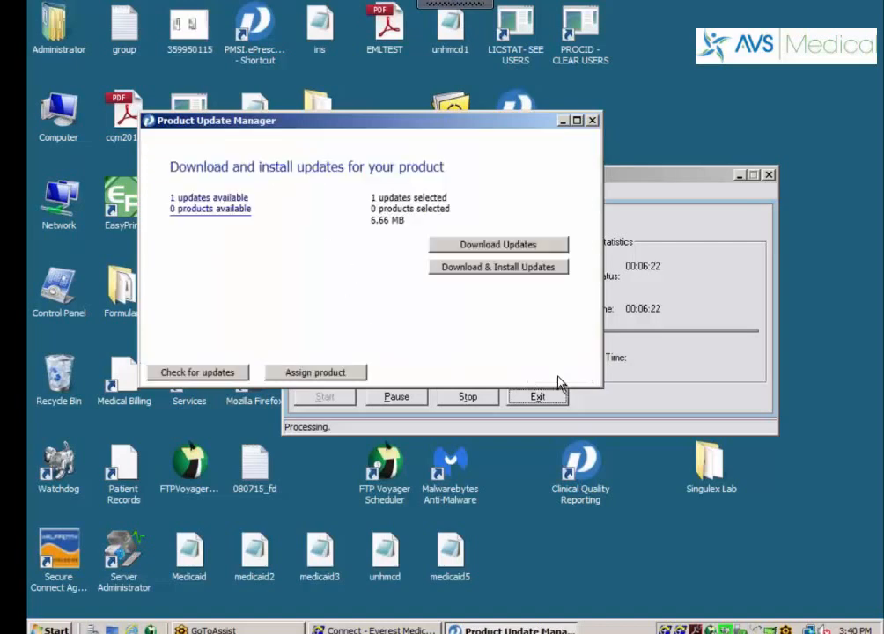
{"action": "left_click", "coordinate": [482, 268]}
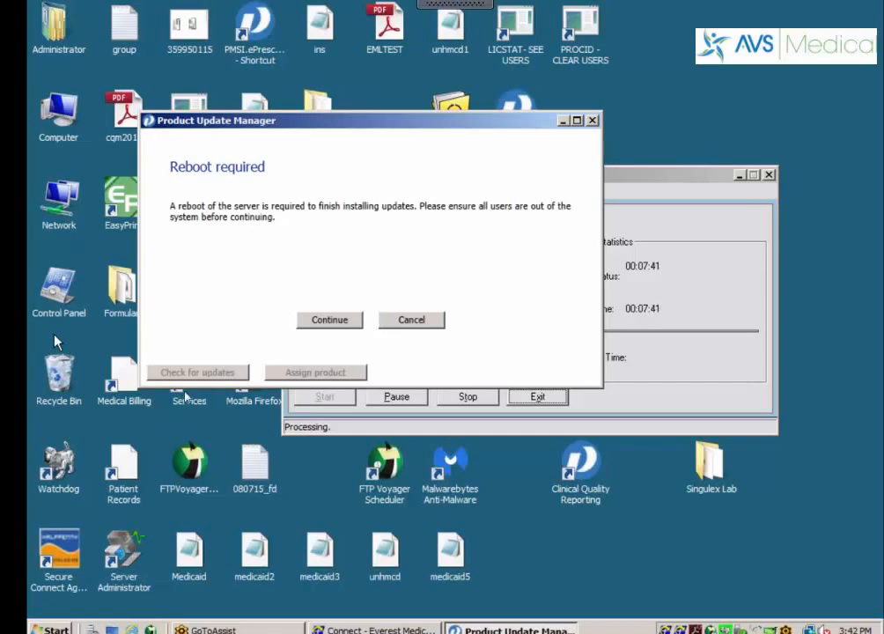
{"action": "left_click", "coordinate": [328, 321]}
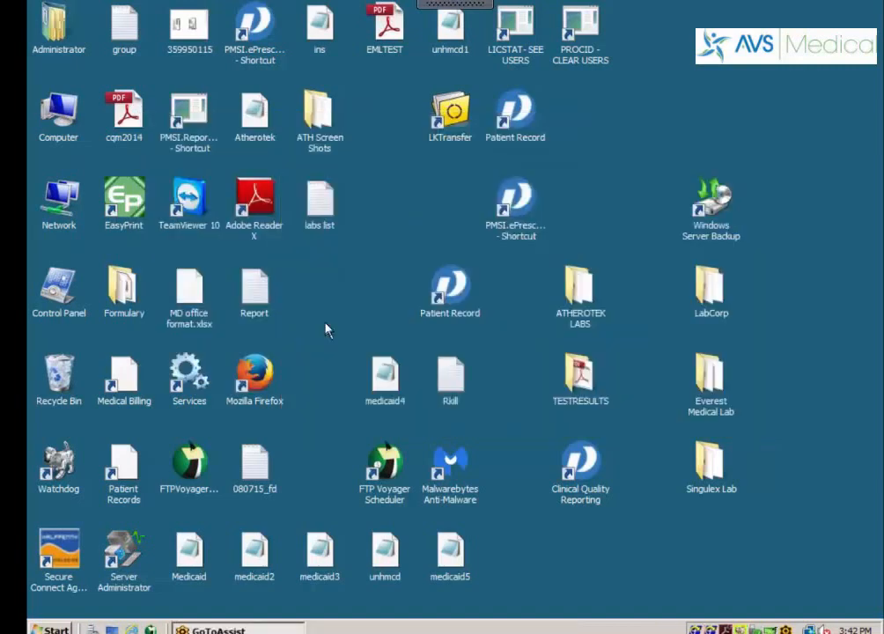